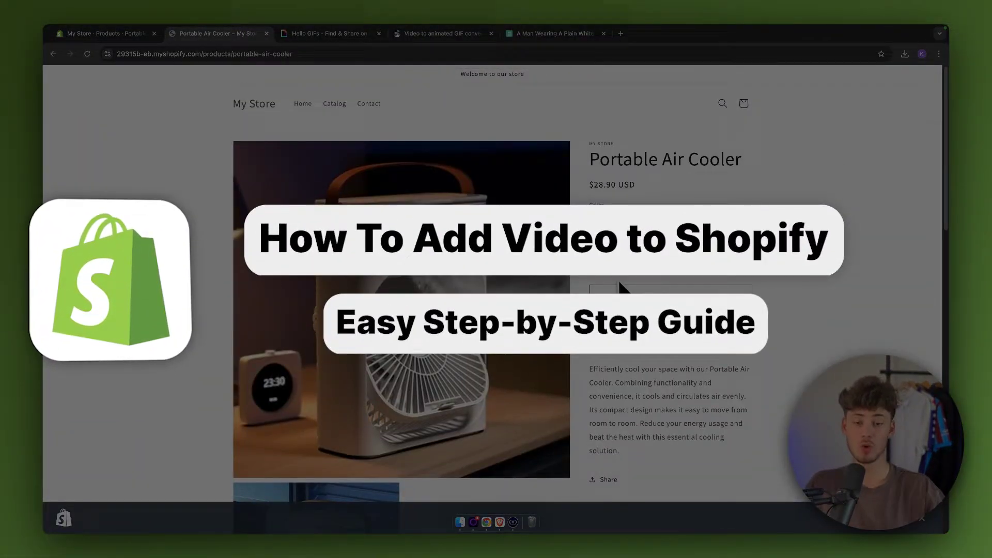
# Look over the live product page, enlarging and closing the main photo and checking the description
pyautogui.scroll(-5, 621, 287)
pyautogui.scroll(5, 315, 314)
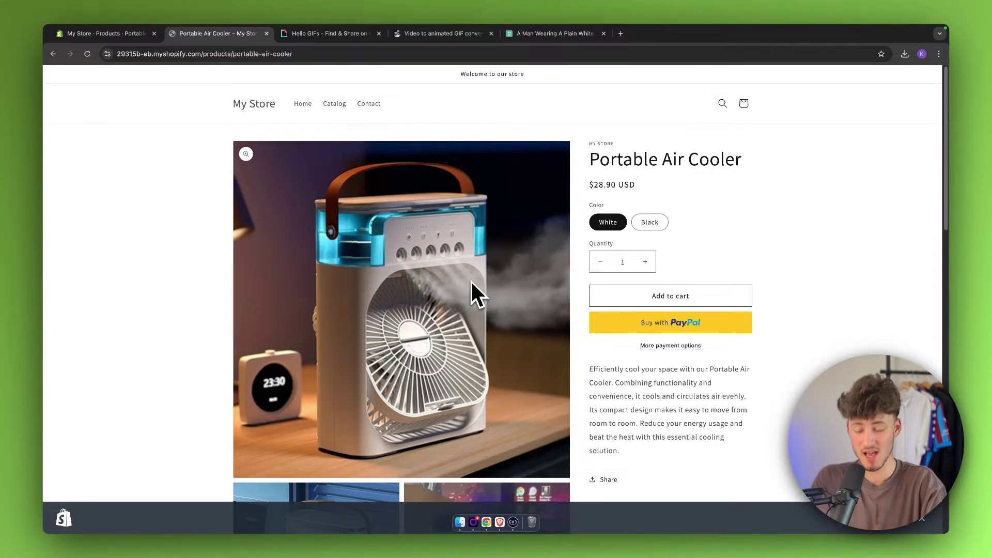
pyautogui.scroll(-3, 434, 283)
pyautogui.scroll(3, 432, 273)
pyautogui.click(431, 287)
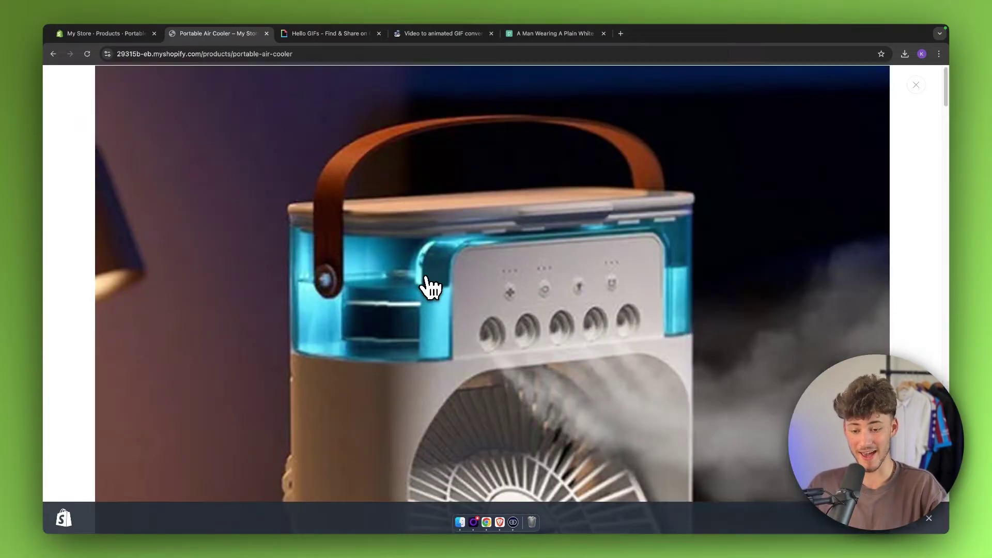
pyautogui.click(383, 275)
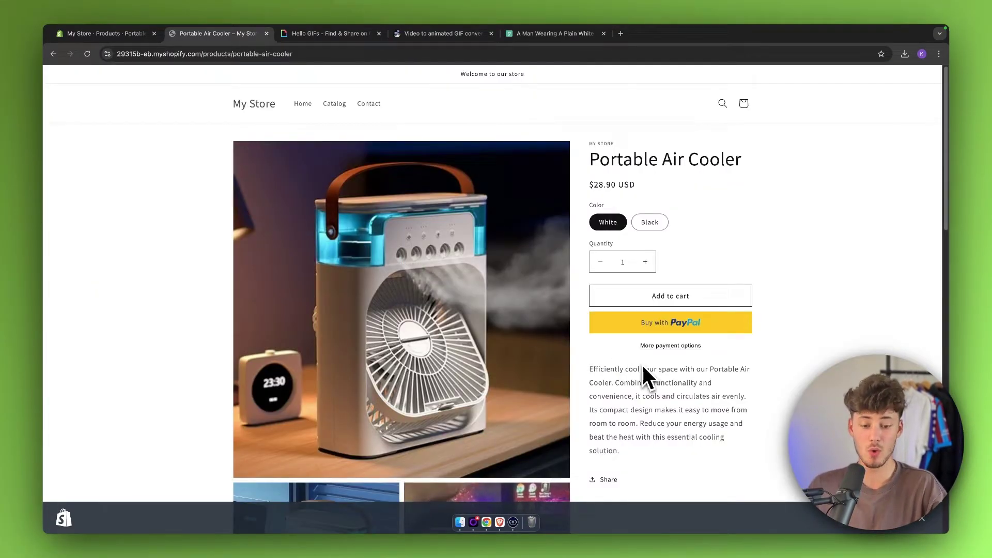
pyautogui.scroll(-2, 642, 369)
pyautogui.moveTo(658, 392); pyautogui.dragTo(607, 324)
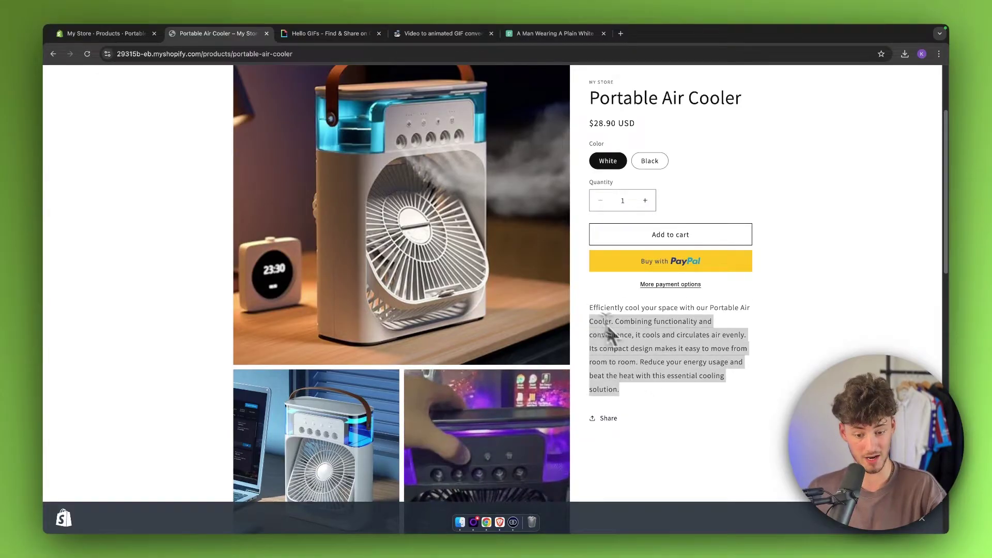
pyautogui.click(617, 329)
pyautogui.scroll(-4, 618, 329)
pyautogui.scroll(2, 501, 293)
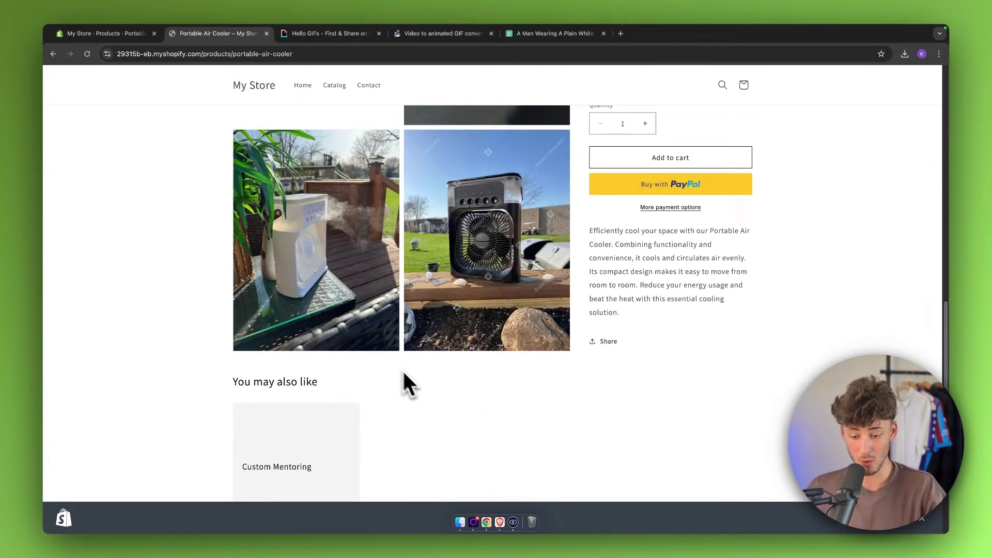
pyautogui.scroll(-2, 454, 376)
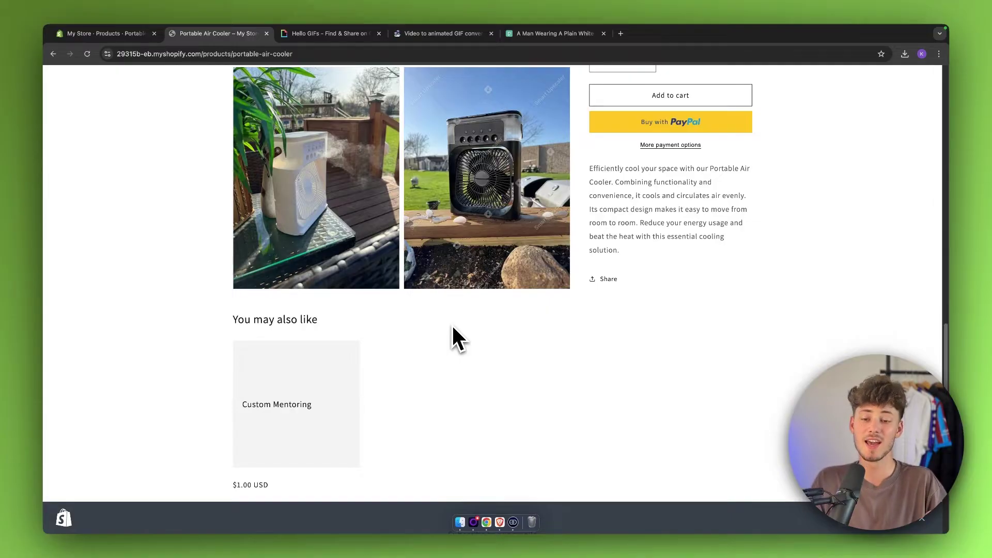
# Open the Portable Air Cooler product from the admin Products list
pyautogui.click(111, 34)
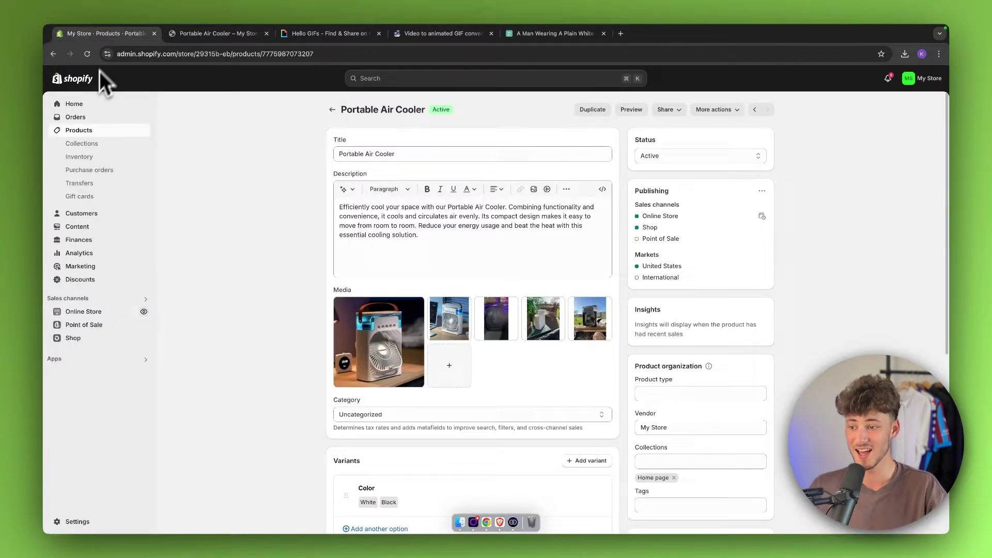
pyautogui.click(87, 84)
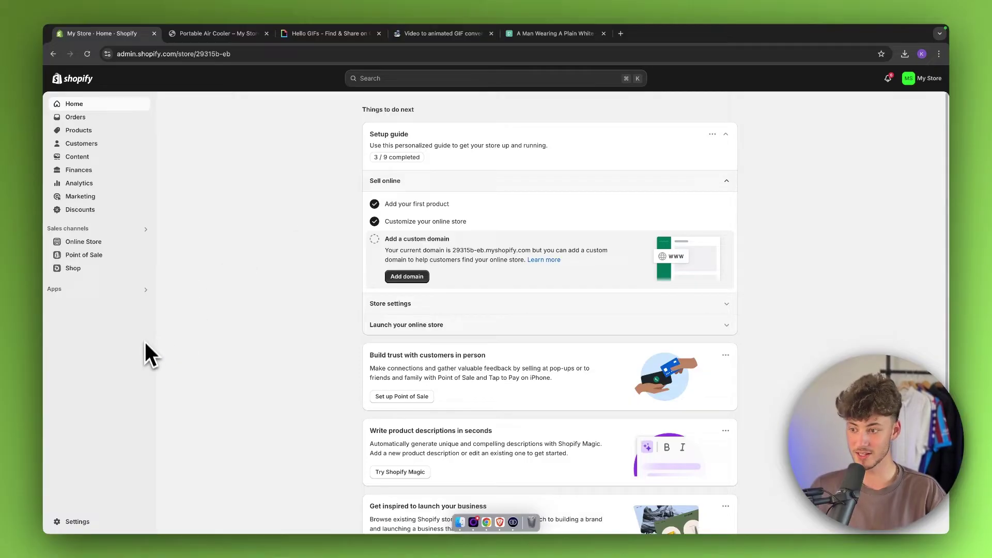
pyautogui.click(78, 130)
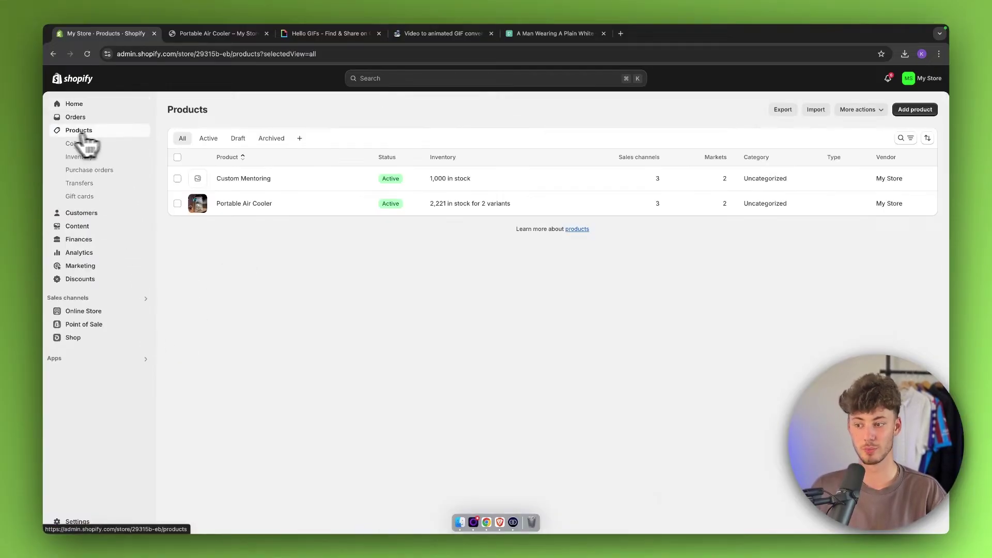
pyautogui.click(243, 205)
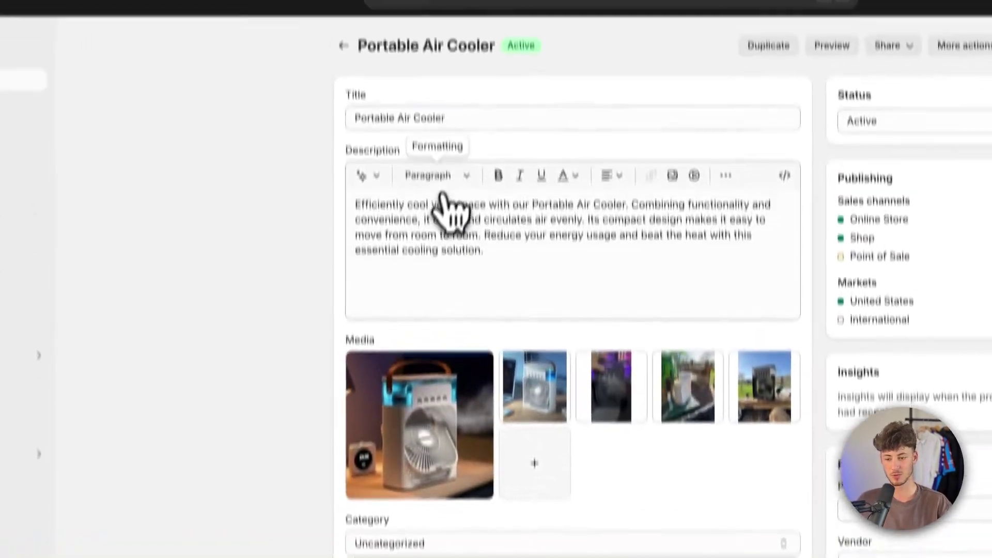
# Place the insertion point at the end of the product's Description text
pyautogui.tripleClick(479, 168)
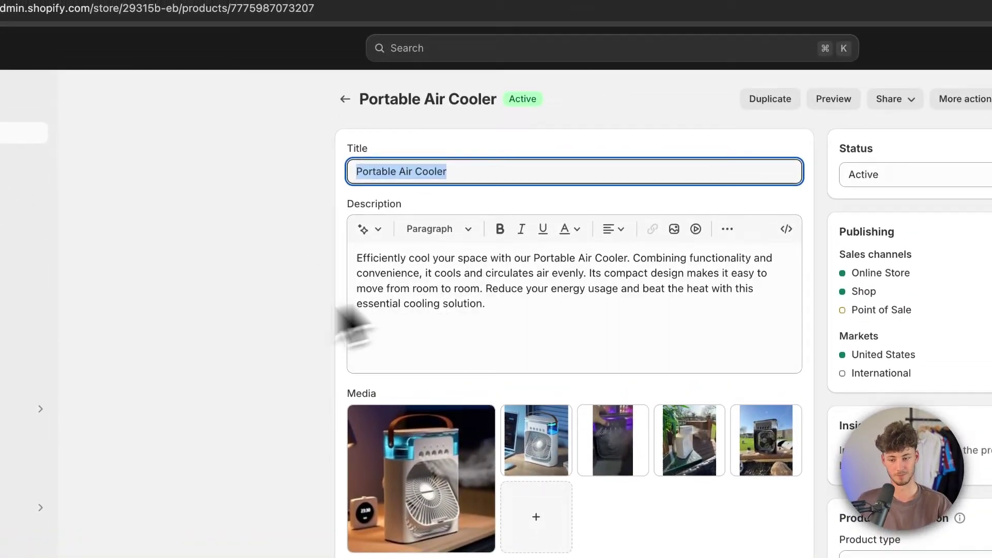
pyautogui.click(267, 347)
pyautogui.click(520, 310)
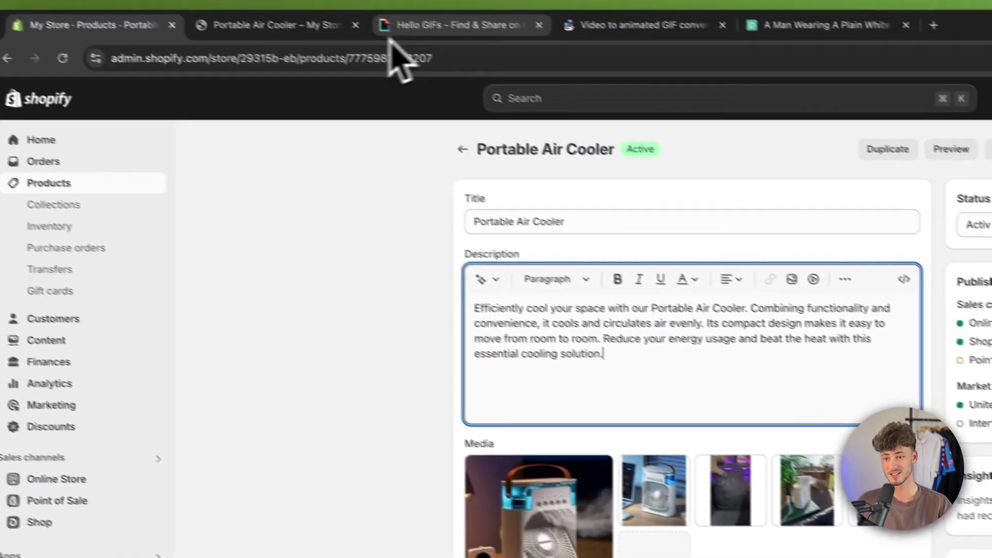
# Open the Cookie Monster 'Hi, ya!' GIF from the Giphy hello search results
pyautogui.click(408, 55)
pyautogui.scroll(5, 315, 402)
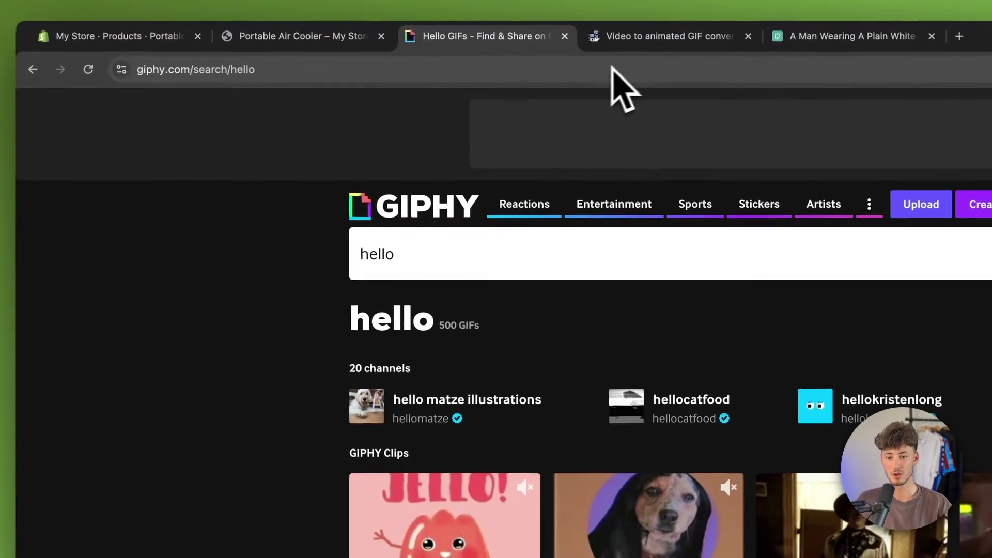
pyautogui.click(666, 35)
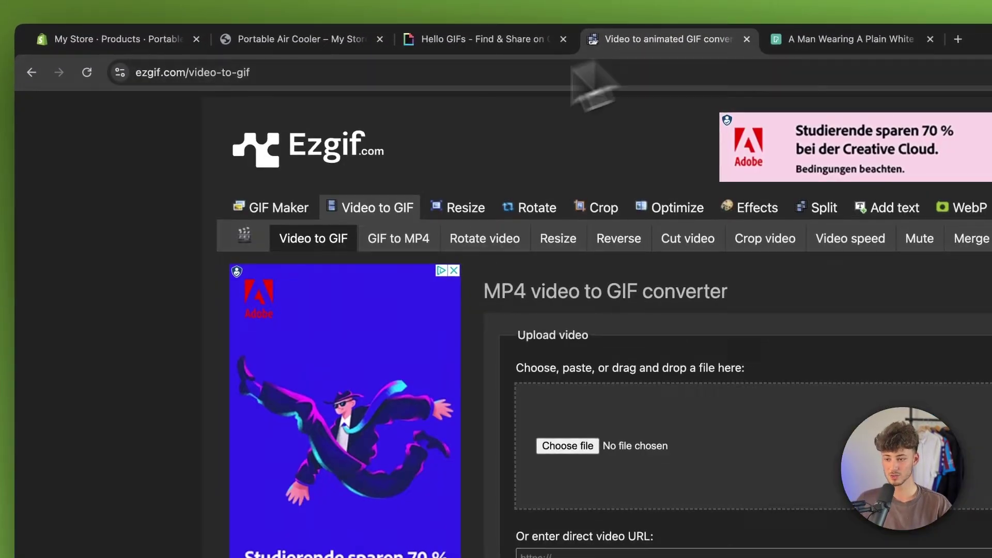
pyautogui.click(511, 47)
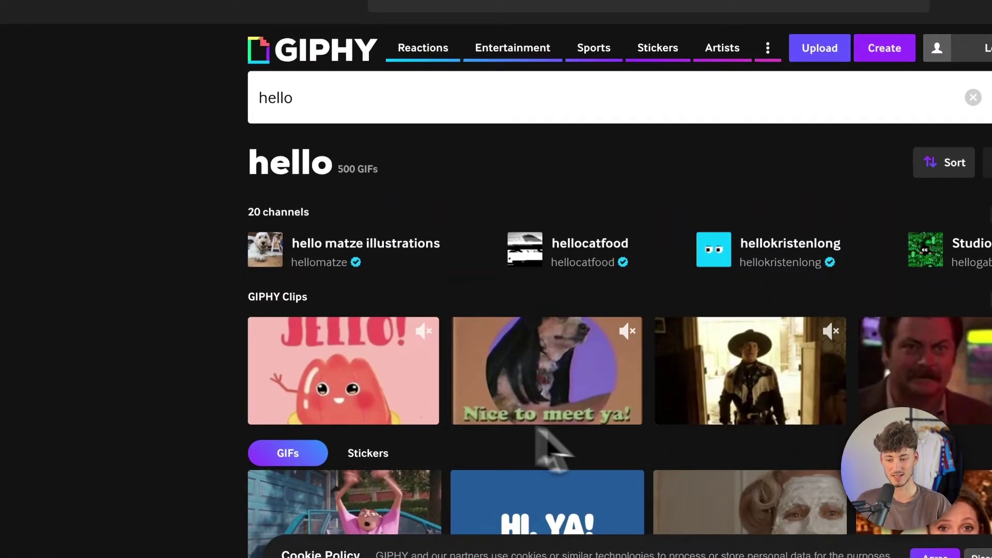
pyautogui.scroll(-8, 592, 385)
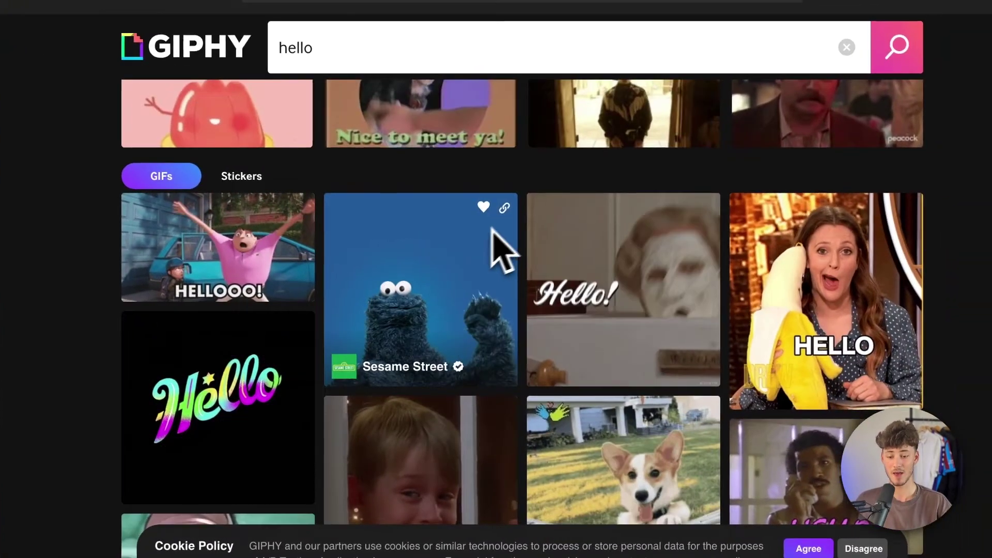
pyautogui.click(452, 274)
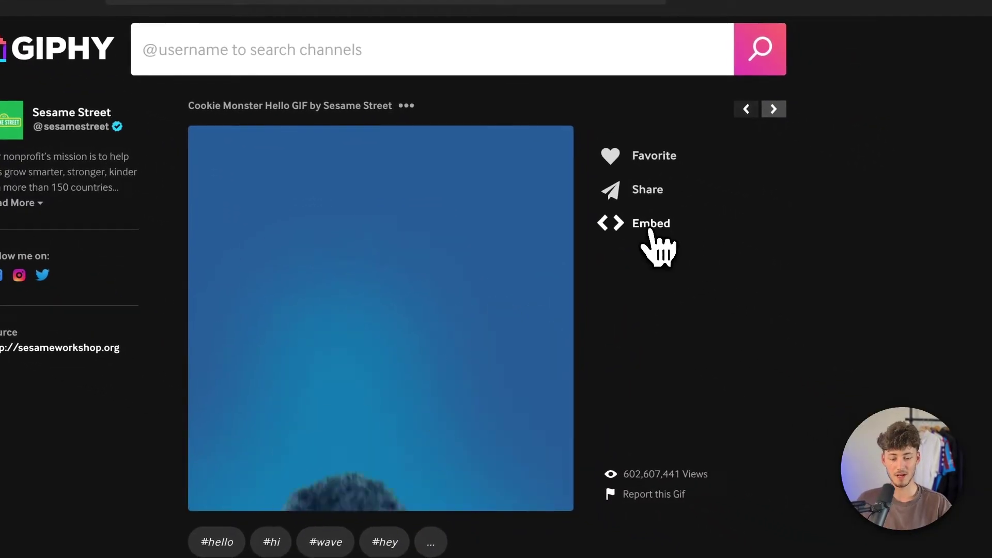
# Bring up the GIF's Embed dialog showing its iframe embed code
pyautogui.click(650, 230)
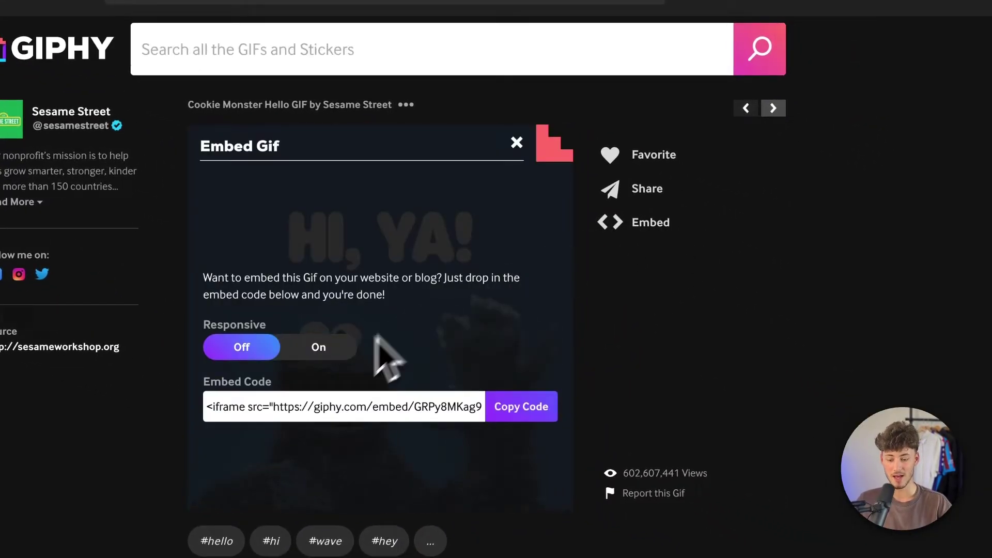
pyautogui.scroll(-2, 457, 360)
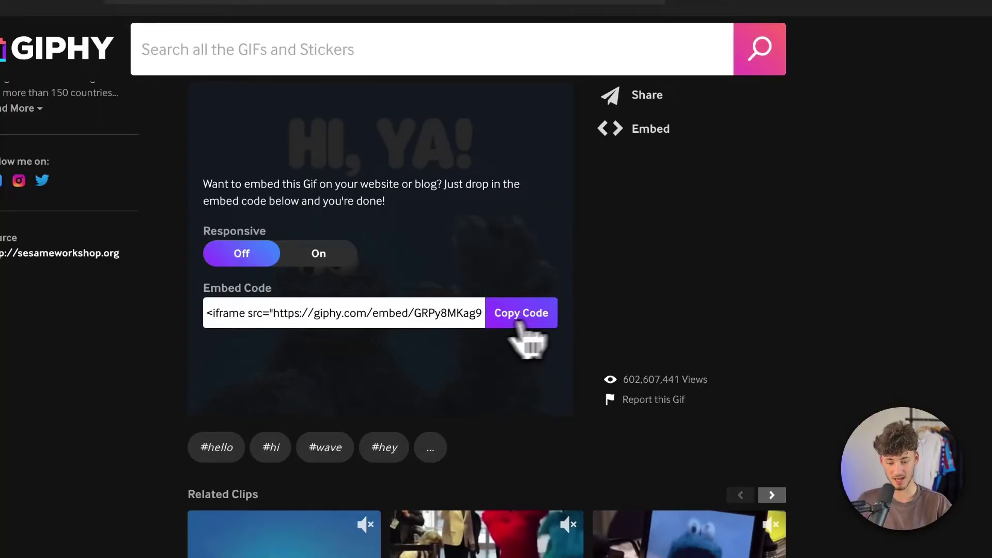
pyautogui.scroll(3, 558, 336)
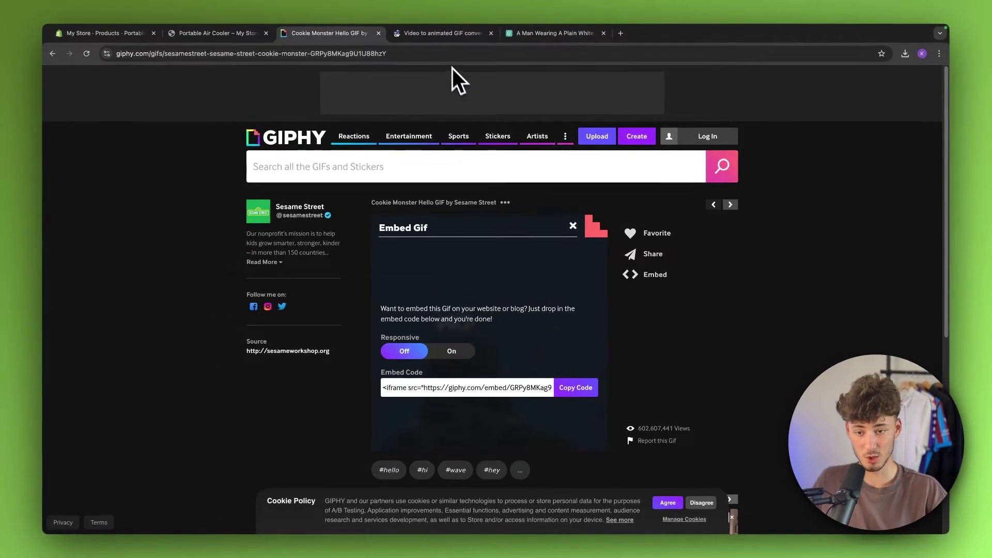
pyautogui.click(440, 34)
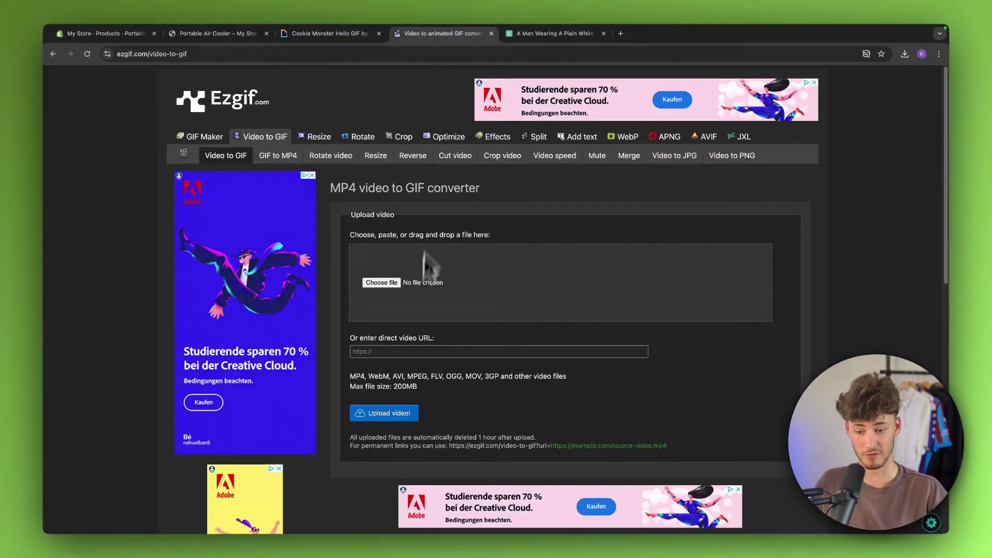
pyautogui.click(332, 36)
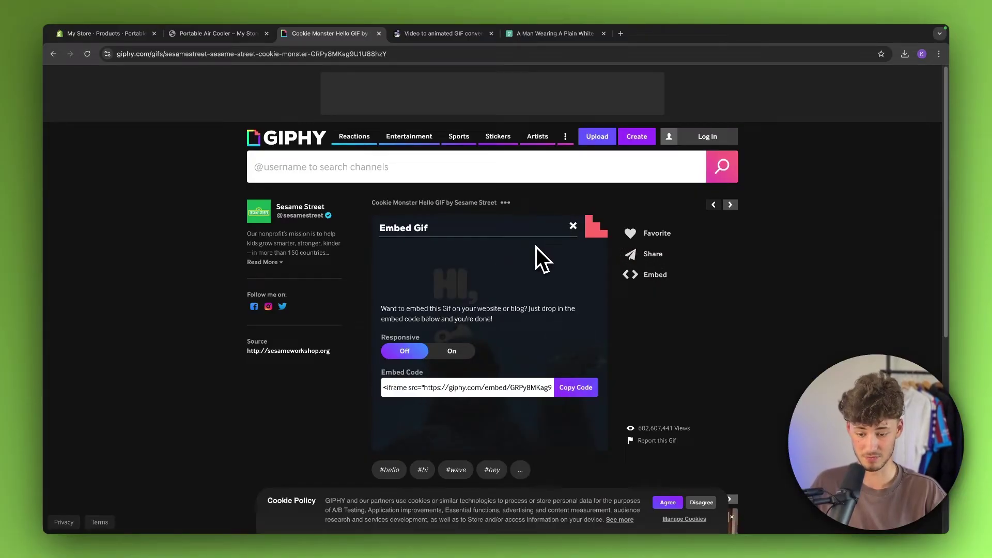
# Paste the Giphy iframe embed code into the description's HTML view and save the product
pyautogui.click(116, 37)
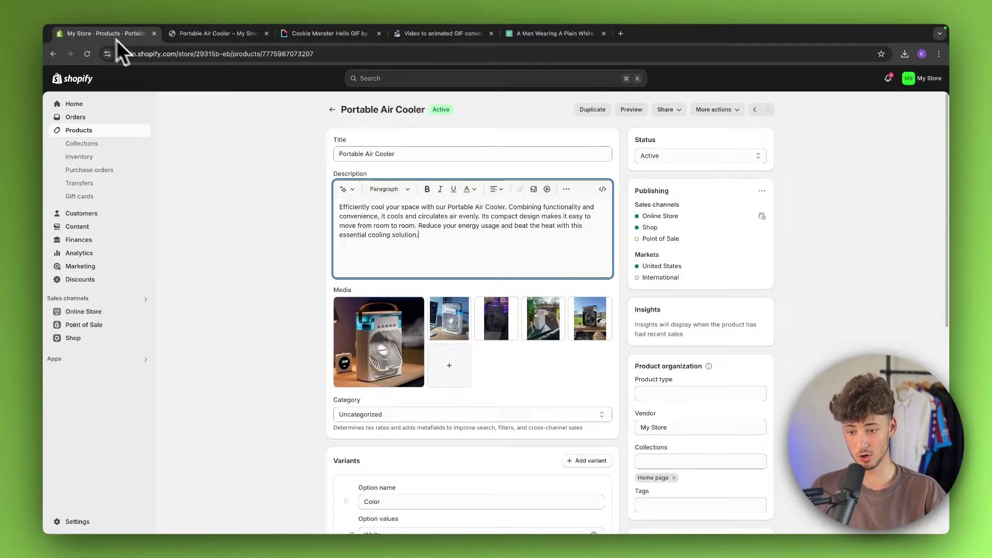
pyautogui.click(602, 190)
pyautogui.scroll(-1, 413, 274)
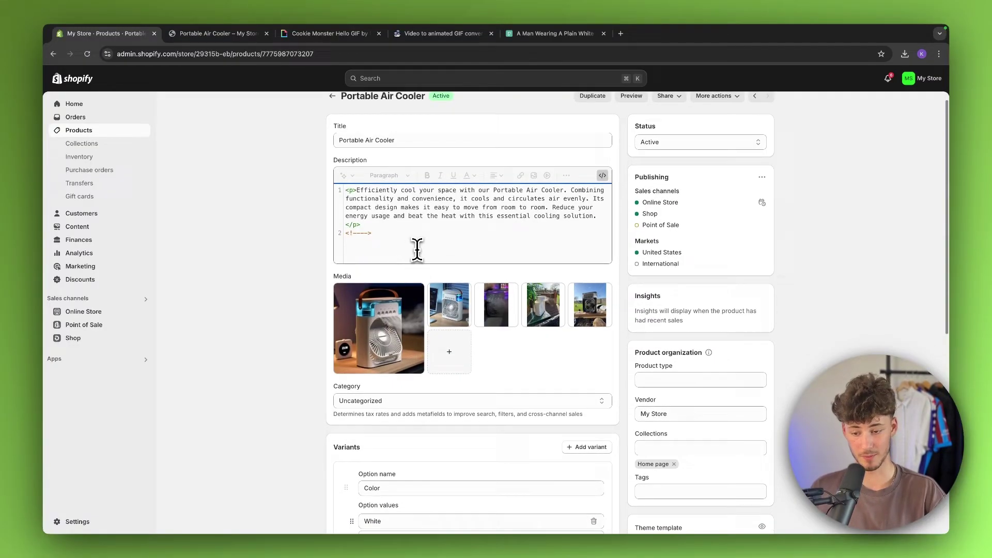
pyautogui.write('<iframe src="https://giphy.com/embed/GRPy8MKag9U1U88hzY" width="480" height="480" style="" frameBorder="0" class="giphy-embed" allowFullScreen></iframe><p><a href="https://giphy.com/gifs/sesame-street-sesame-street-cookie-monster-GRPy8MKag9U1U88hzY">via GIPHY</a></p>')
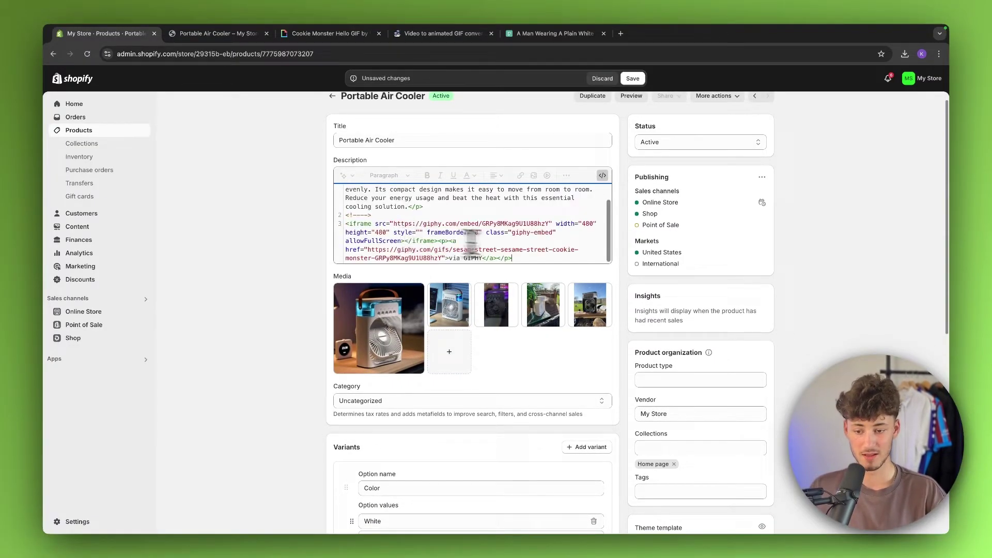
pyautogui.click(632, 79)
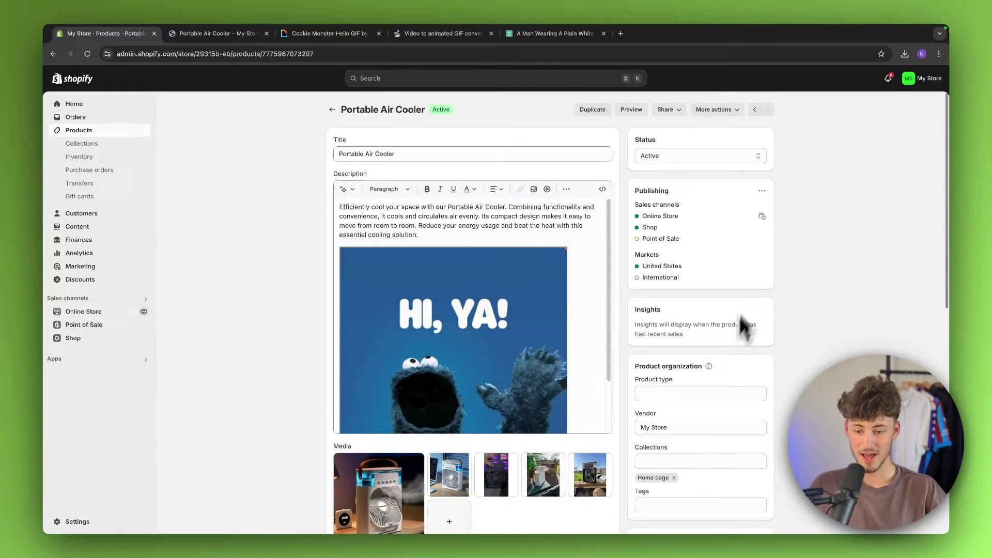
# View the live Portable Air Cooler page, scrolling through it to check the embedded GIF
pyautogui.click(227, 33)
pyautogui.scroll(-3, 713, 320)
pyautogui.scroll(-10, 832, 305)
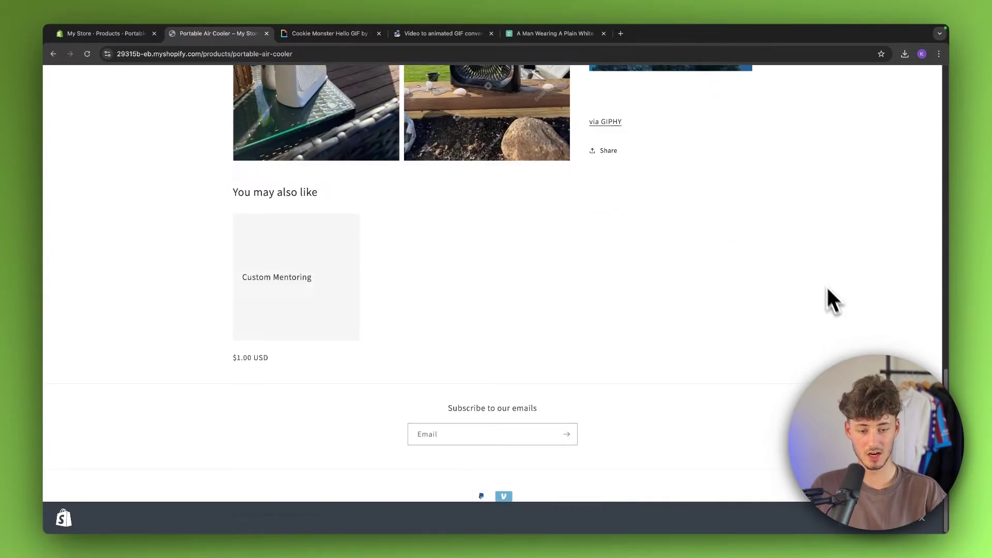
pyautogui.scroll(10, 841, 258)
pyautogui.scroll(2, 845, 257)
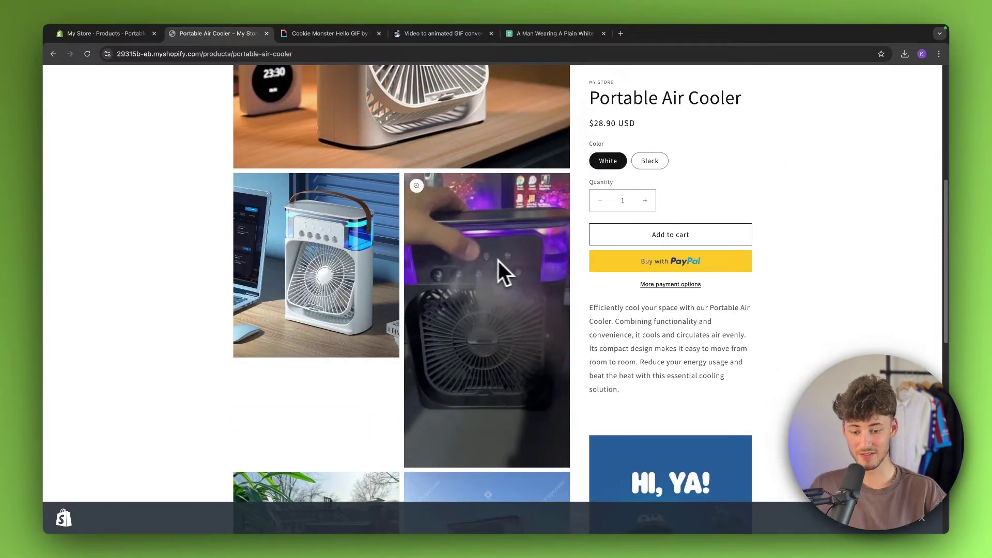
pyautogui.scroll(5, 498, 284)
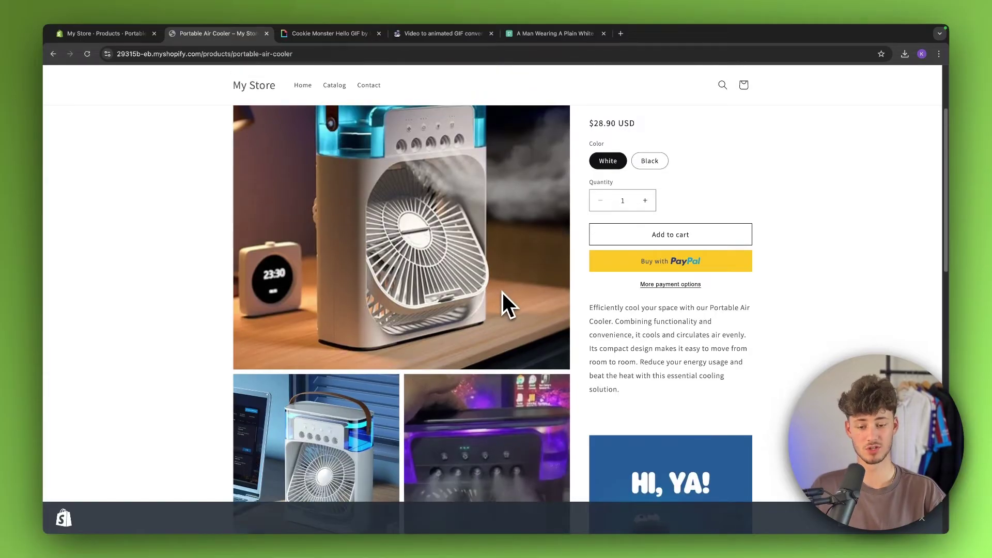
pyautogui.click(135, 34)
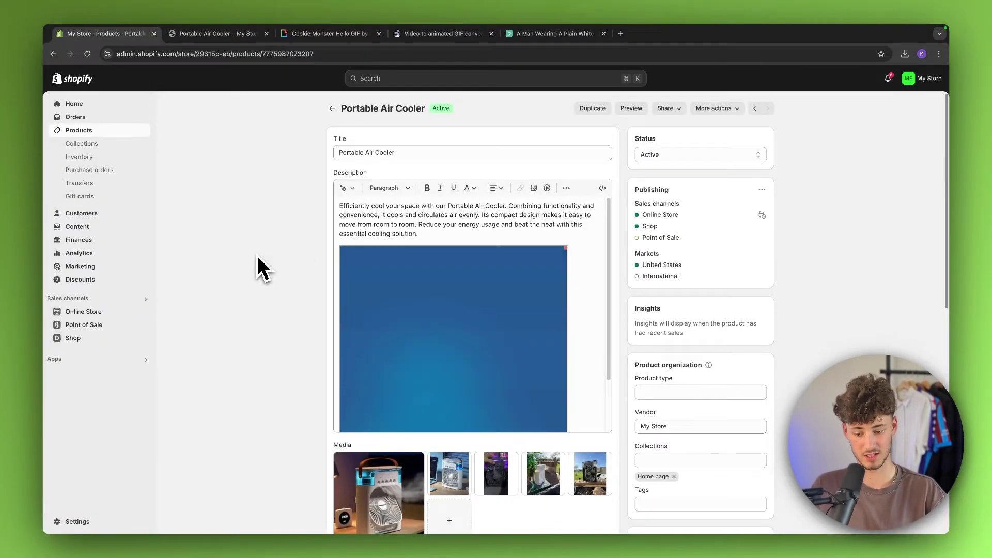
pyautogui.scroll(-7, 263, 268)
pyautogui.scroll(4, 377, 279)
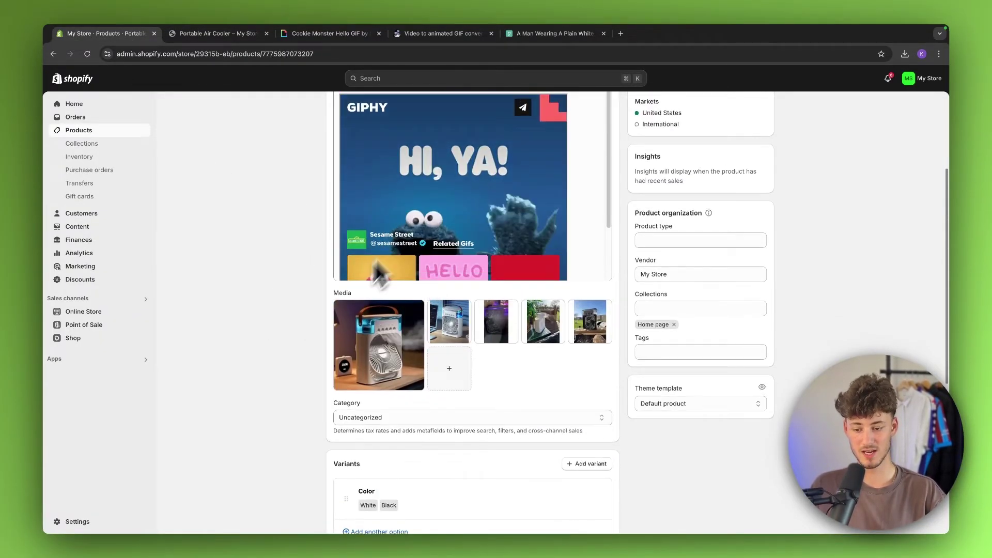
pyautogui.click(451, 368)
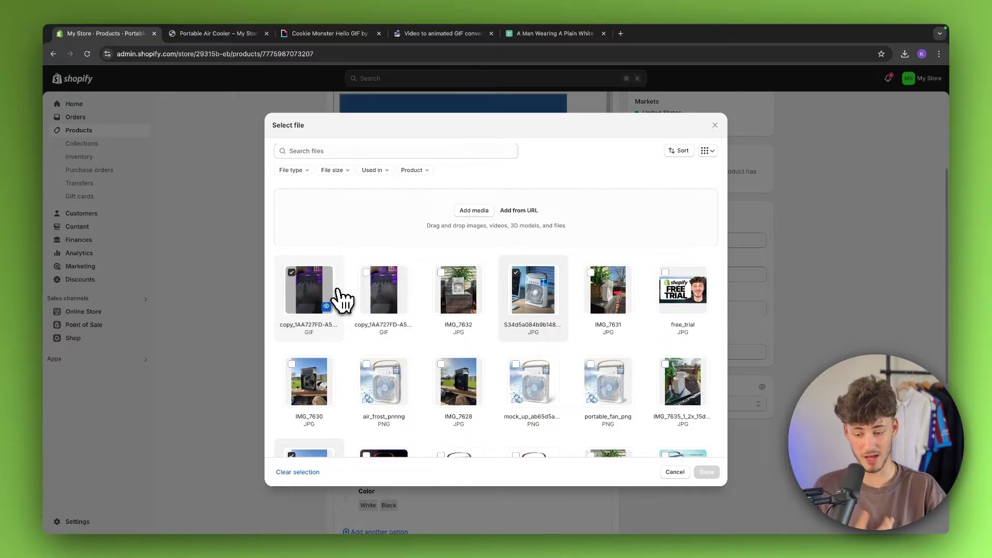
pyautogui.click(904, 54)
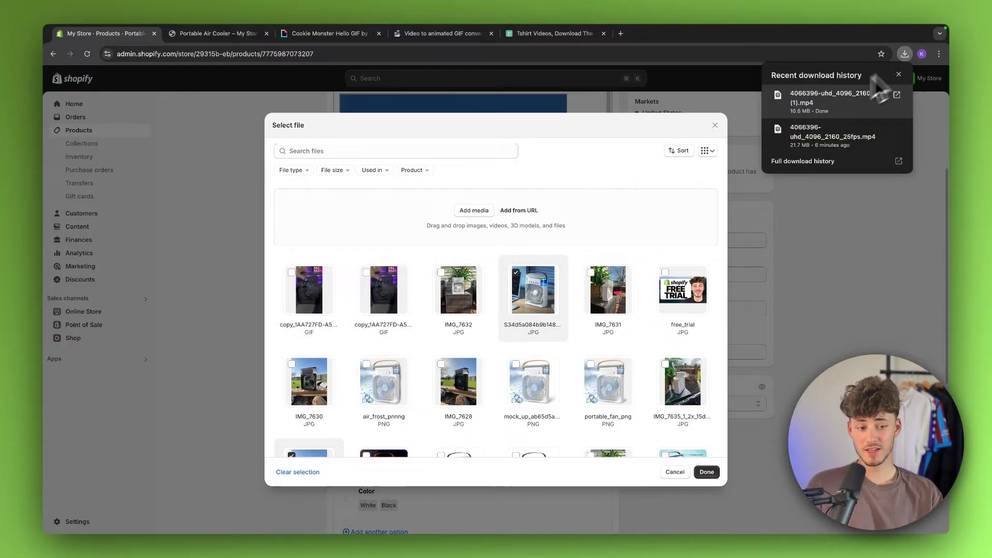
pyautogui.moveTo(486, 167); pyautogui.dragTo(576, 178)
pyautogui.click(625, 133)
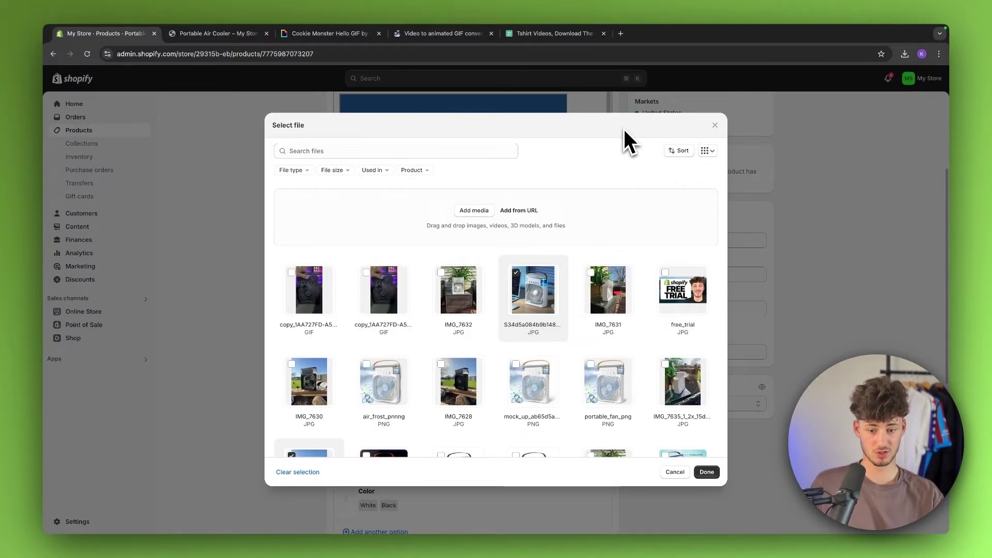
# Dismiss the media file picker, preview the product page, then close the preview tab
pyautogui.click(715, 126)
pyautogui.scroll(3, 685, 168)
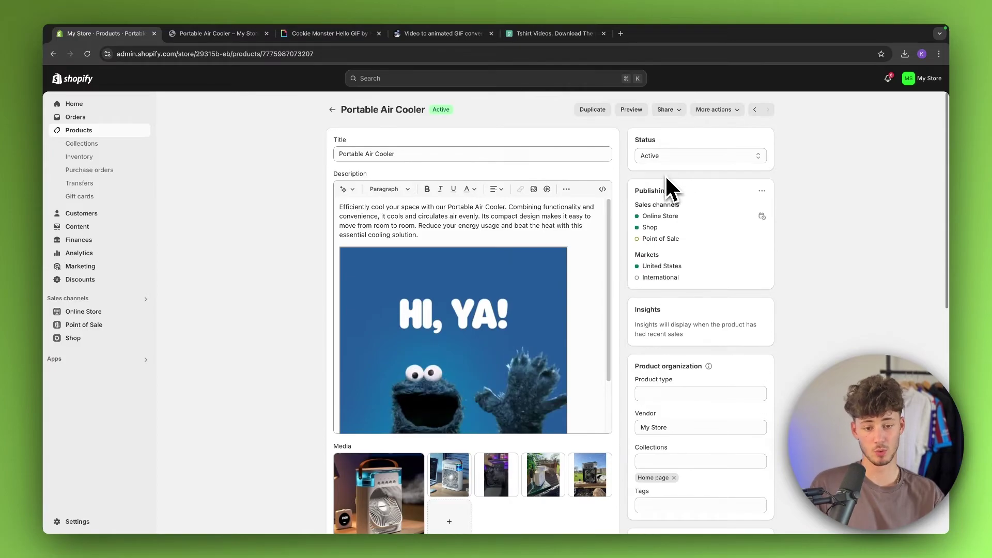
pyautogui.click(639, 111)
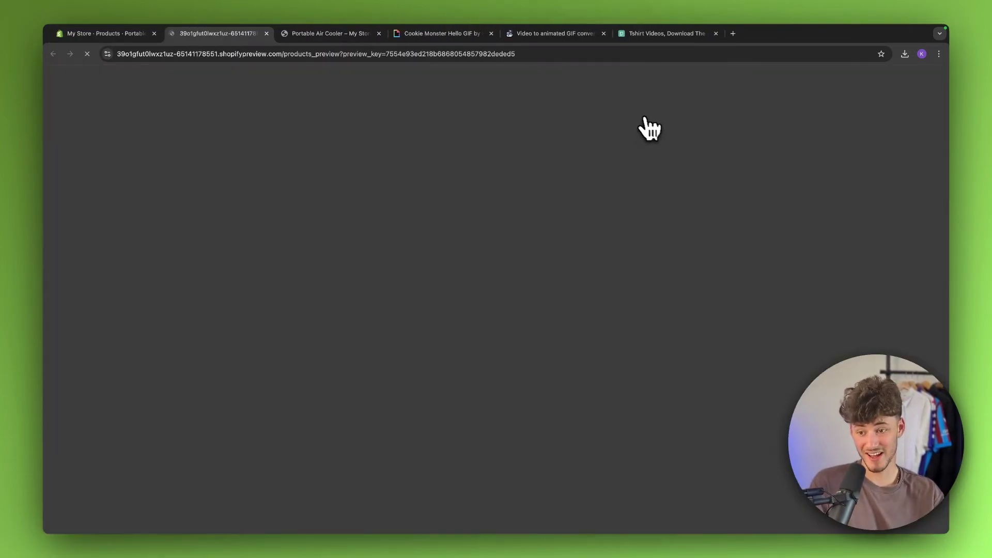
pyautogui.scroll(-15, 387, 181)
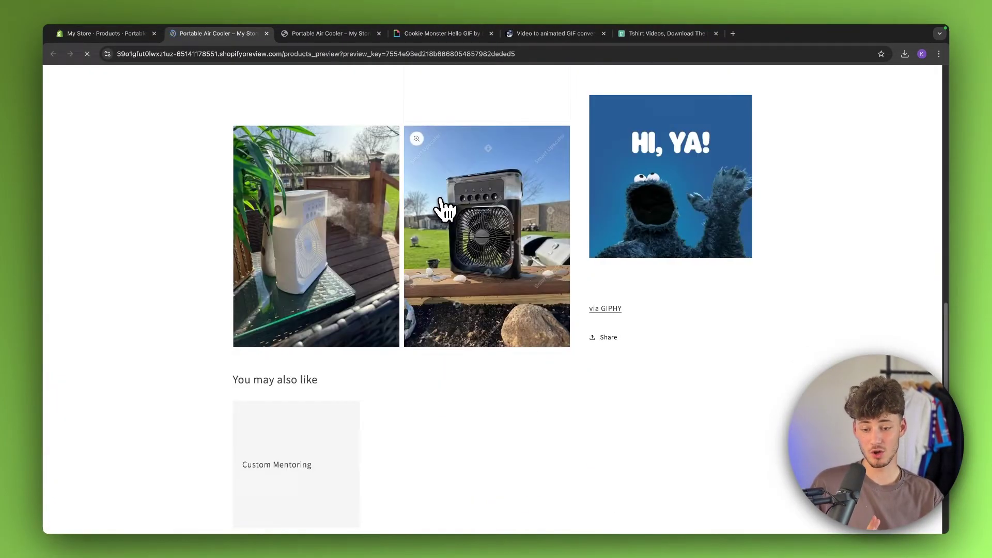
pyautogui.scroll(15, 452, 259)
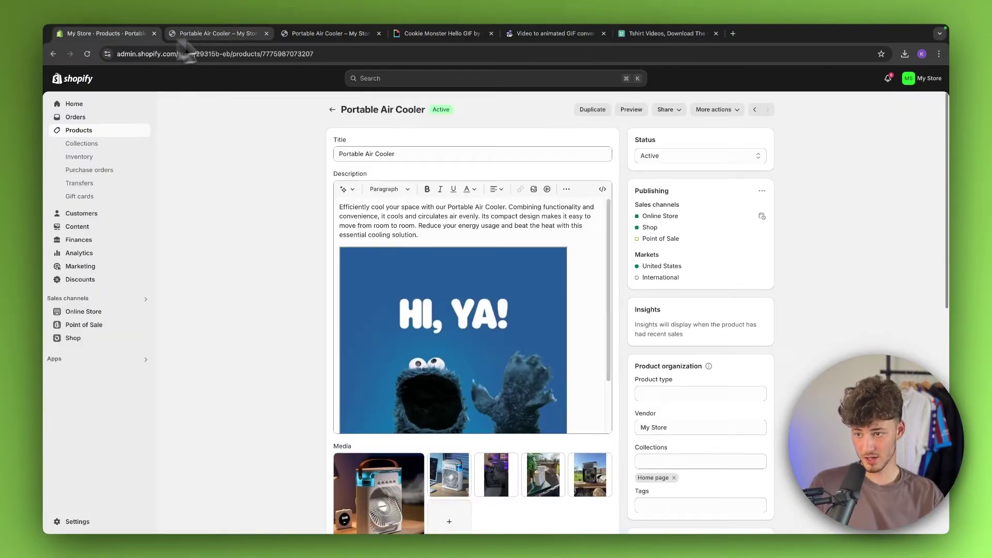
pyautogui.press('super+w')
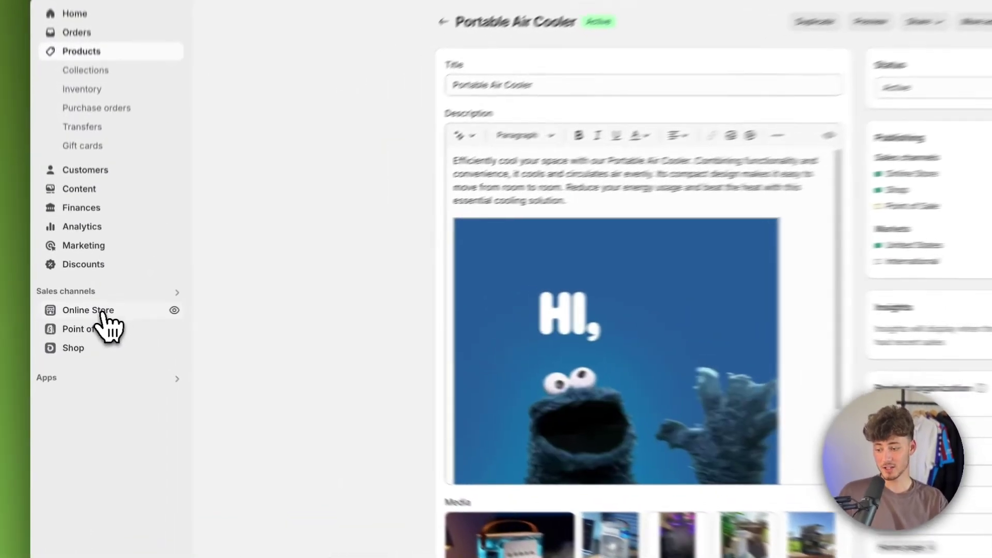
# Open the theme editor and switch to the Products > Default product template
pyautogui.click(81, 311)
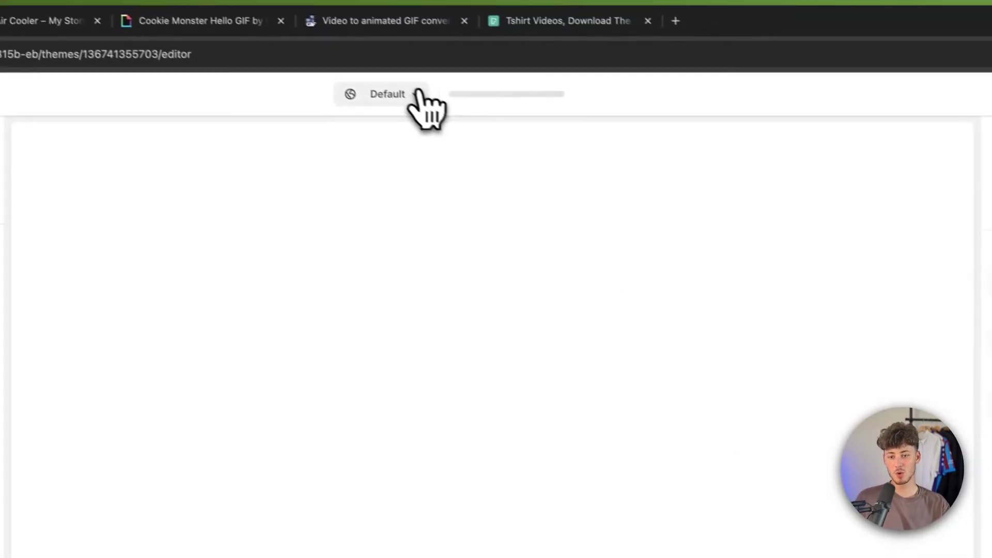
pyautogui.click(418, 94)
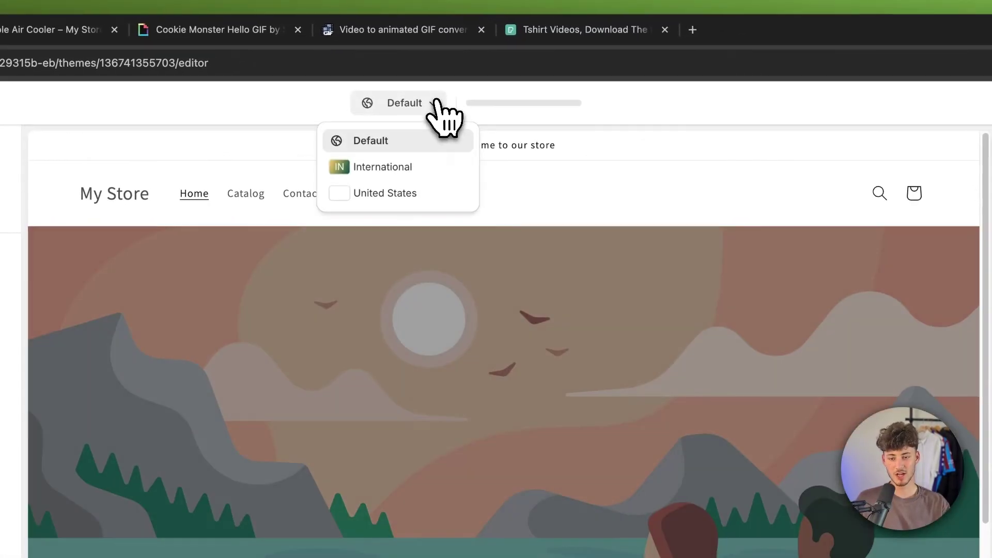
pyautogui.click(518, 97)
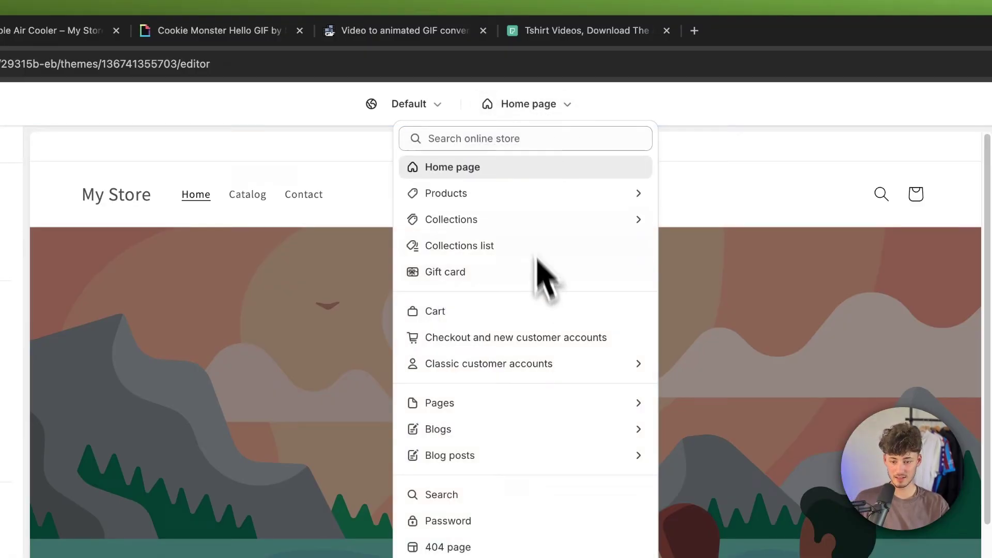
pyautogui.click(527, 196)
pyautogui.click(505, 215)
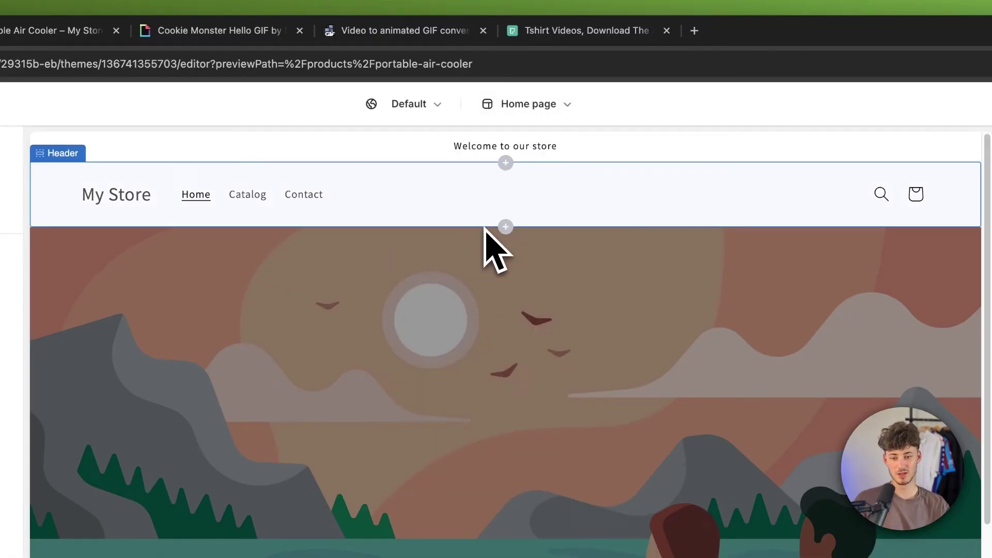
# Add a Multirow section under the product information and give its first row the air cooler GIF
pyautogui.scroll(-10, 485, 310)
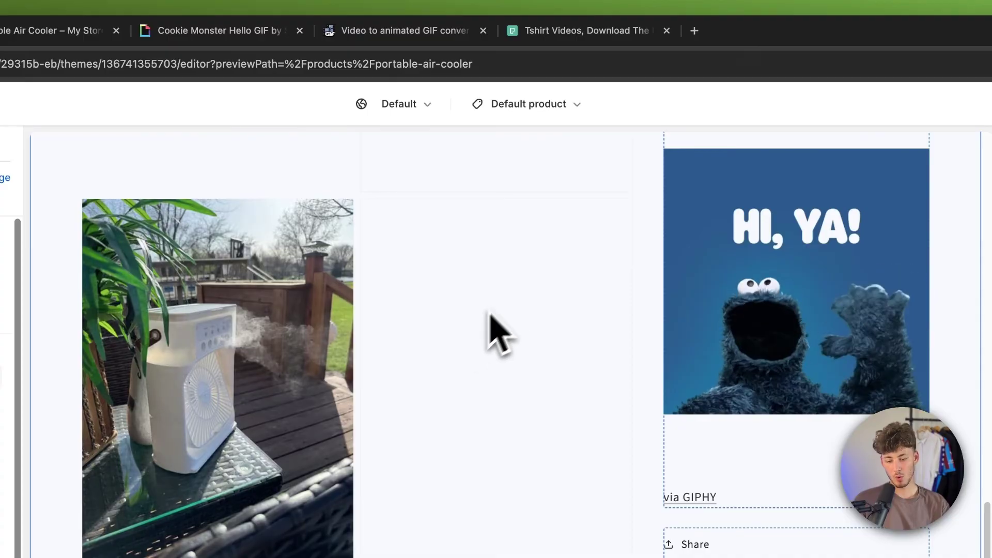
pyautogui.scroll(-5, 496, 317)
pyautogui.click(512, 243)
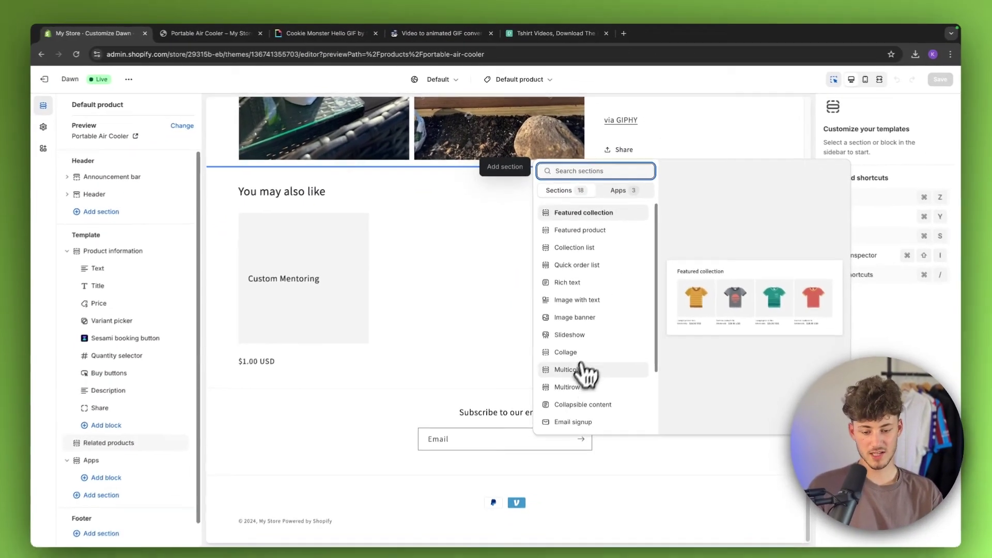
pyautogui.click(582, 387)
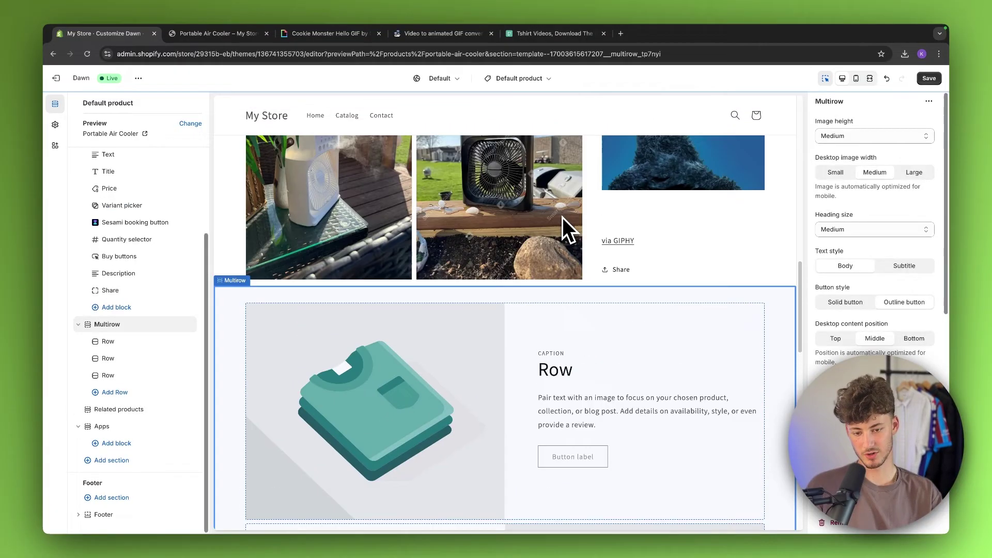
pyautogui.click(483, 227)
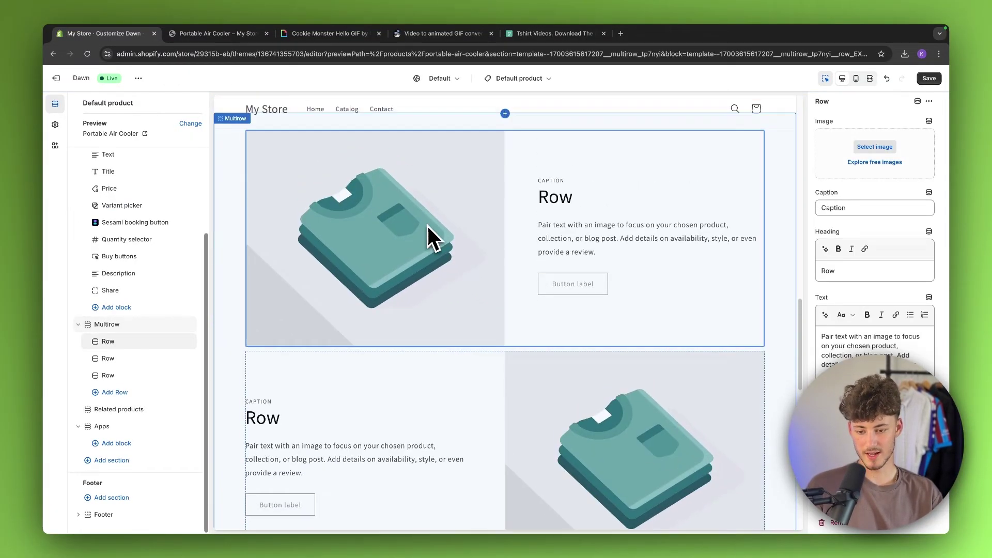
pyautogui.scroll(2, 464, 258)
pyautogui.click(873, 146)
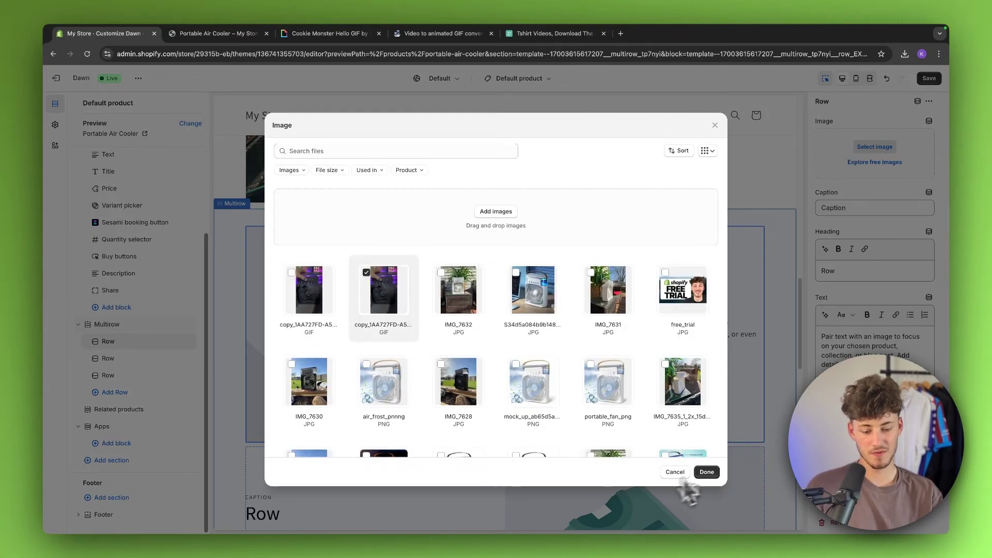
pyautogui.click(706, 472)
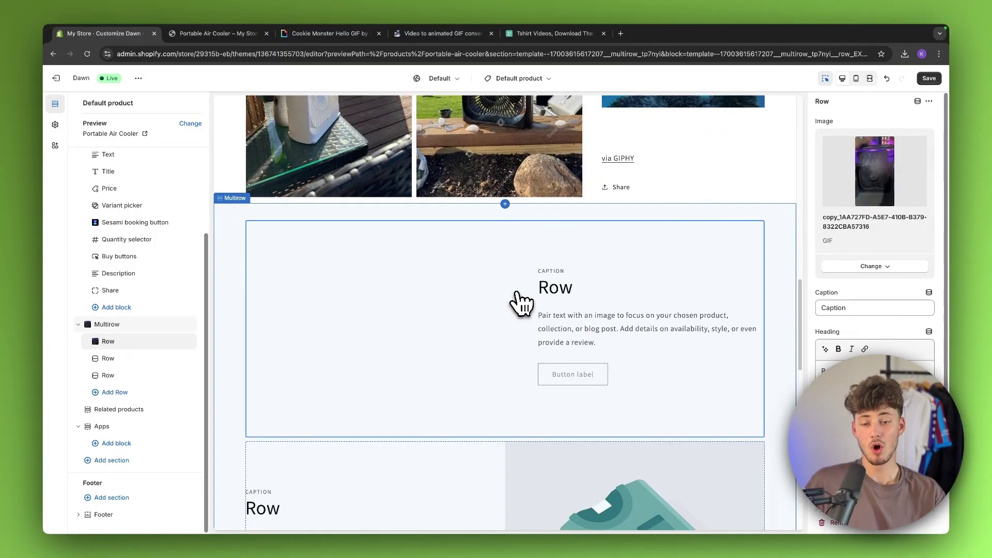
# Search sections for 'video' and add a Video section to the product template
pyautogui.click(505, 204)
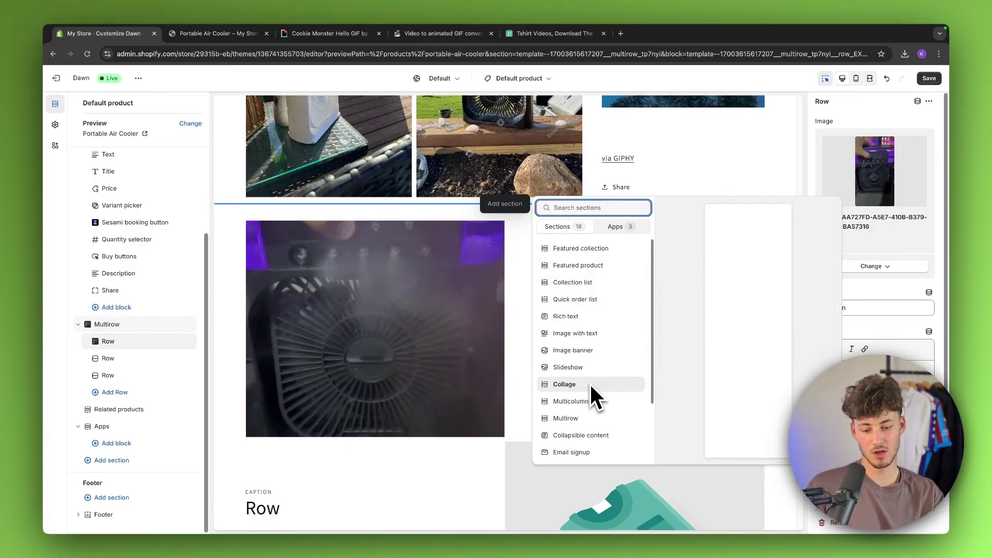
pyautogui.write('video')
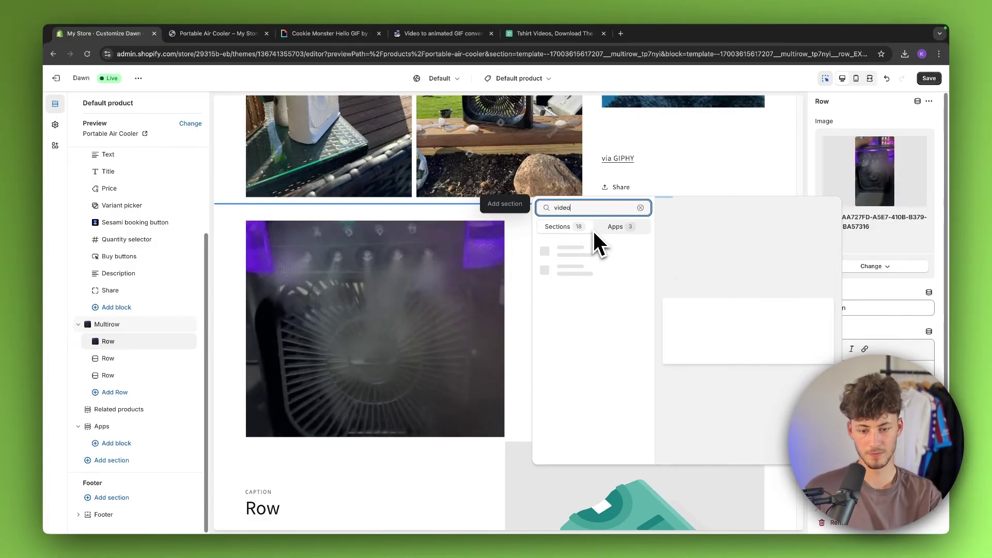
pyautogui.click(606, 253)
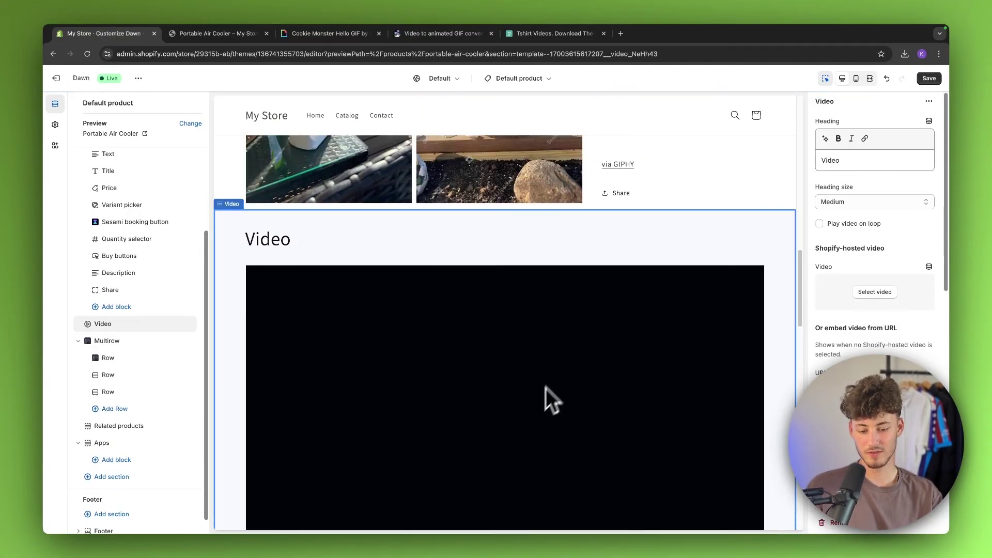
pyautogui.scroll(-4, 498, 277)
pyautogui.scroll(2, 461, 328)
# Play and pause the sample video, then switch to the KrauseTutorials homepage
pyautogui.click(460, 327)
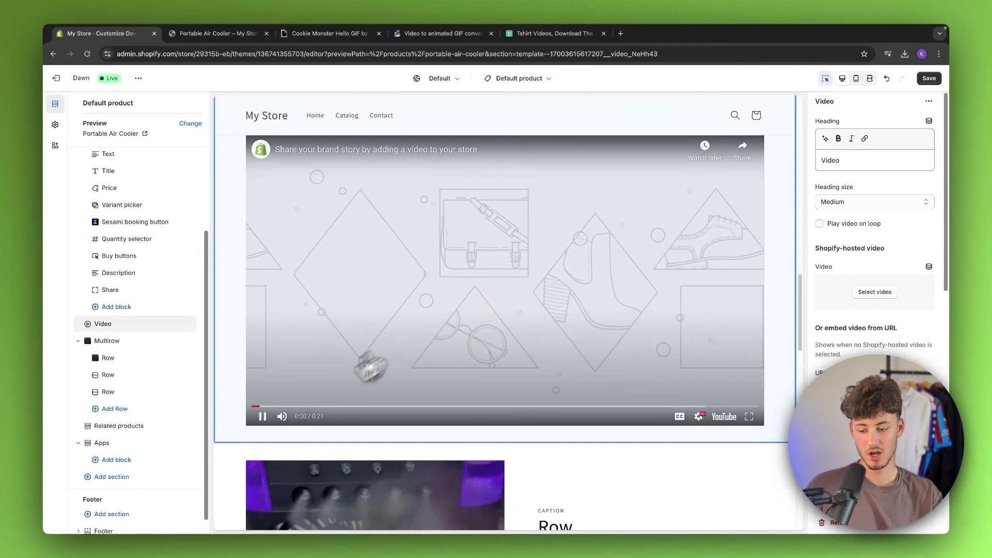
pyautogui.click(262, 417)
pyautogui.scroll(6, 739, 341)
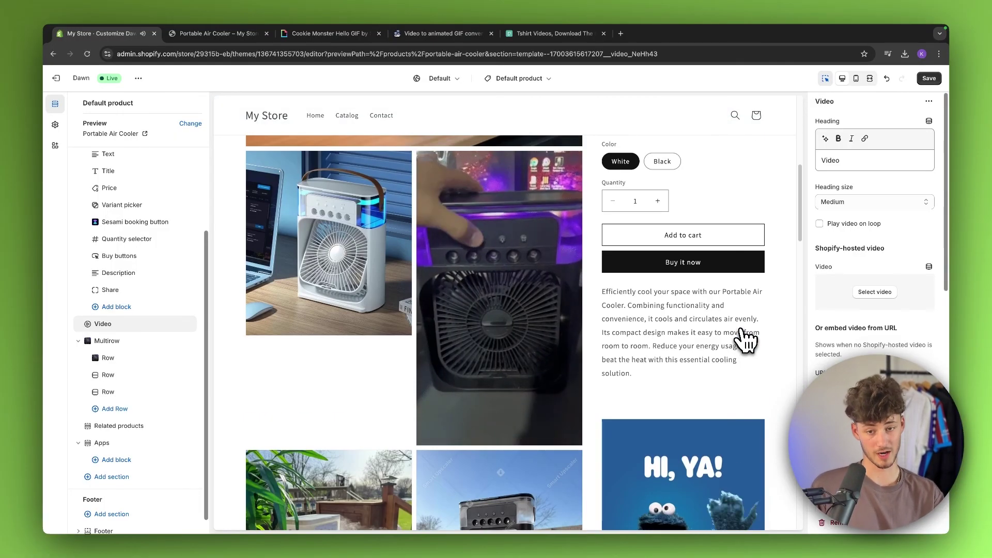
pyautogui.click(643, 41)
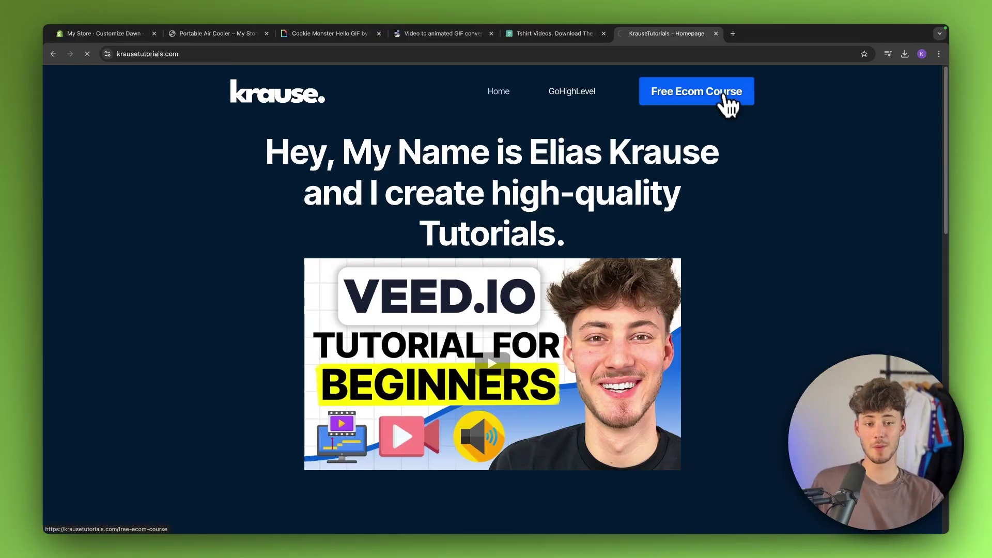
# Go to the krausetutorials.com Free Ecom Course page from the site header
pyautogui.click(716, 101)
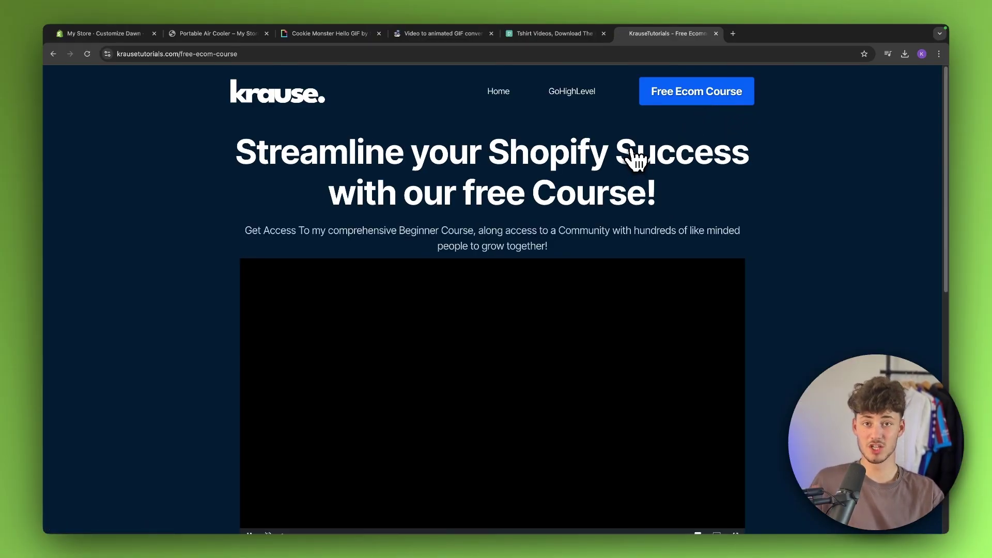